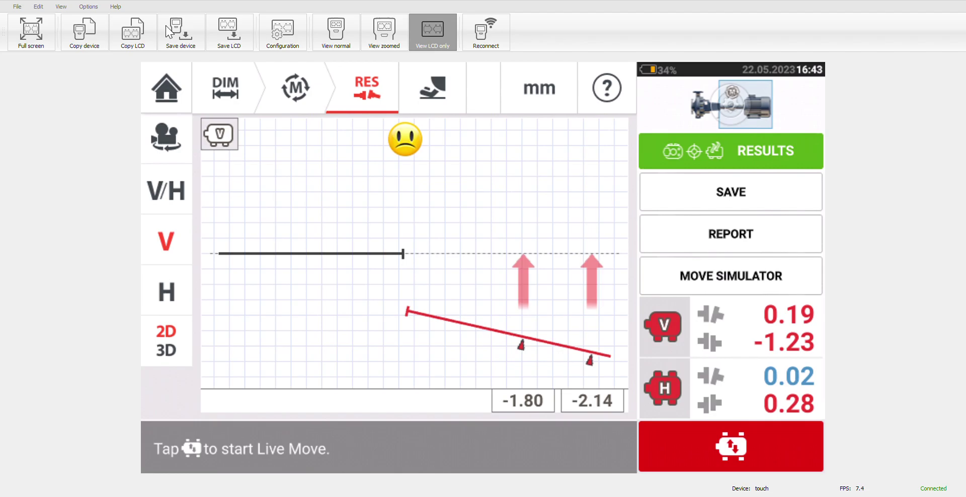
Step: In the Move simulator, raise the front feet to +1.80 mm, giving vertical coupling values 1.24 and 3.65
left_click(745, 274)
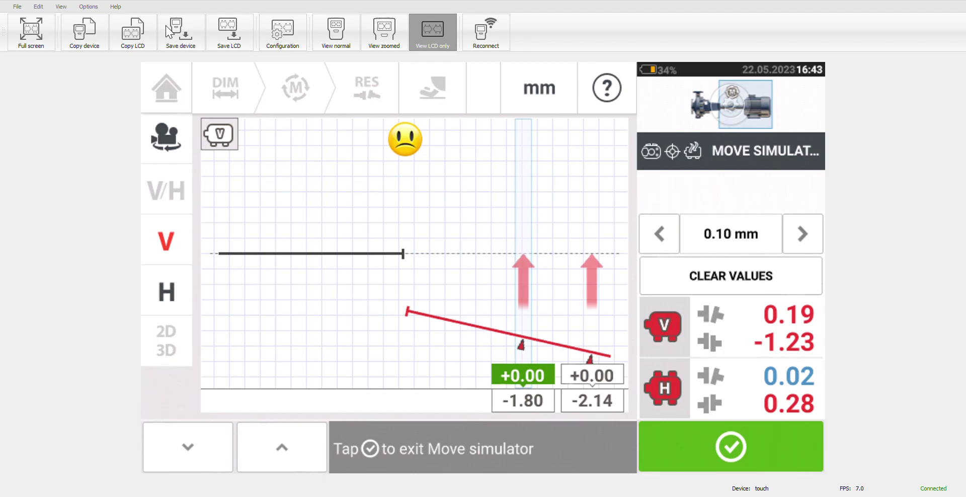
left_click(281, 455)
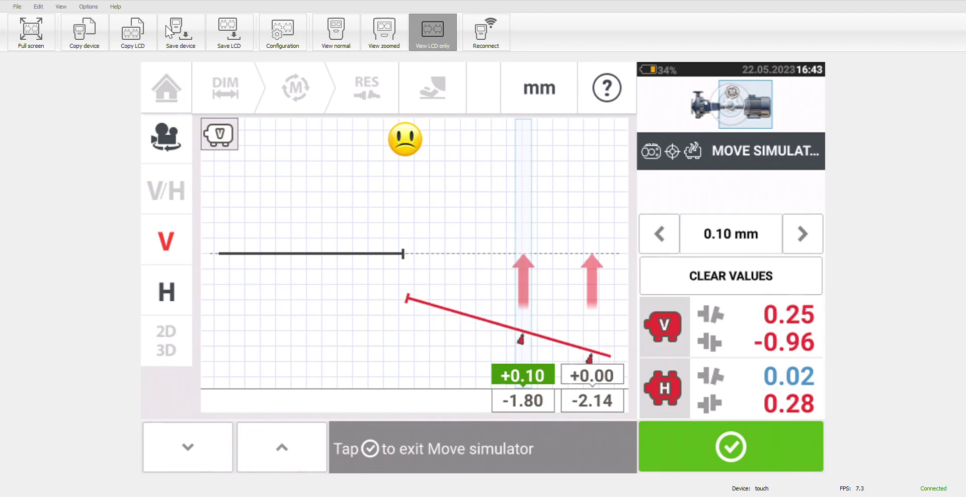
left_click(280, 453)
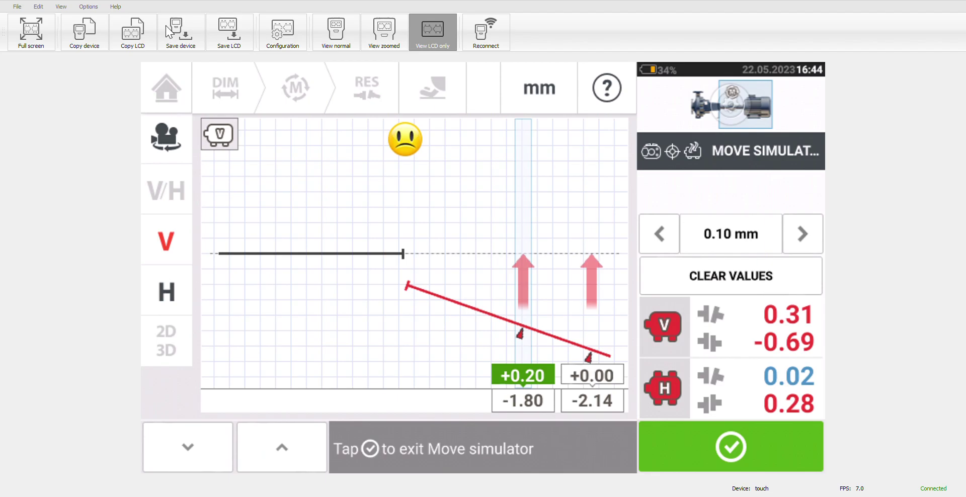
left_click(281, 453)
left_click(284, 452)
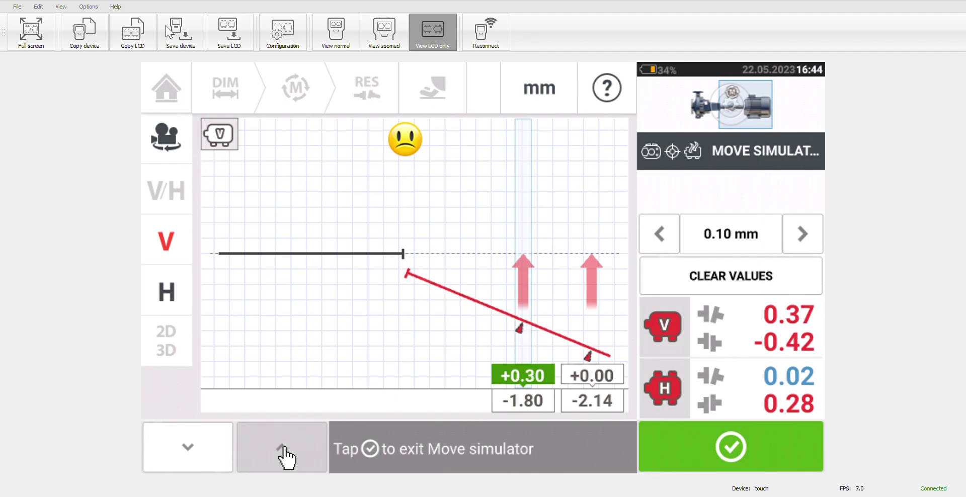
left_click(288, 456)
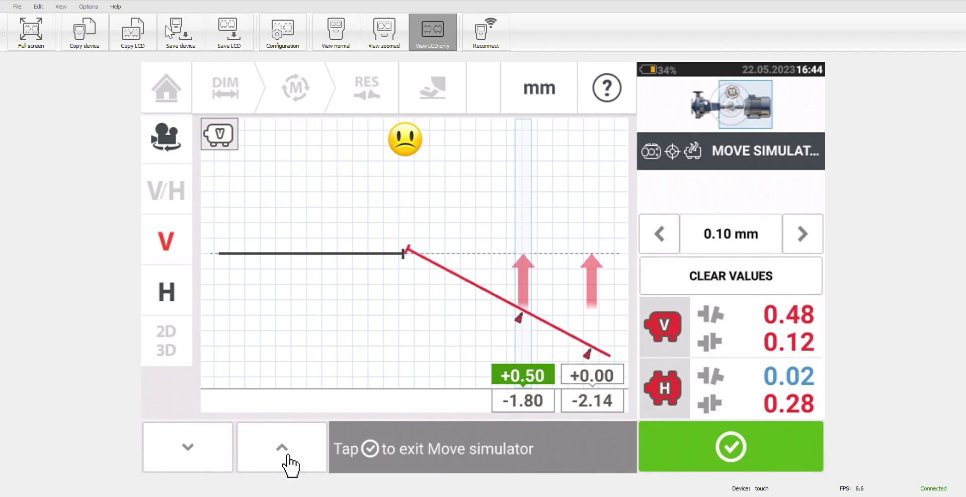
left_click(288, 455)
left_click(289, 451)
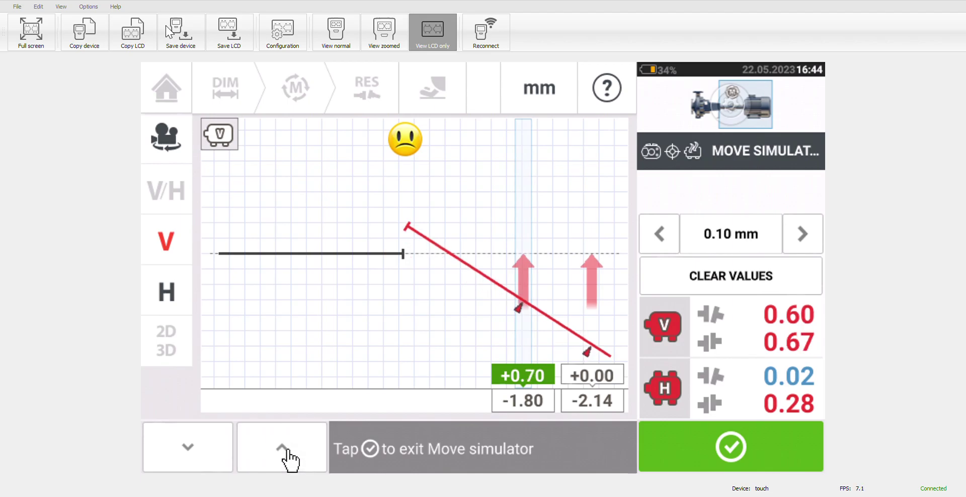
left_click(288, 453)
left_click(282, 453)
left_click(280, 450)
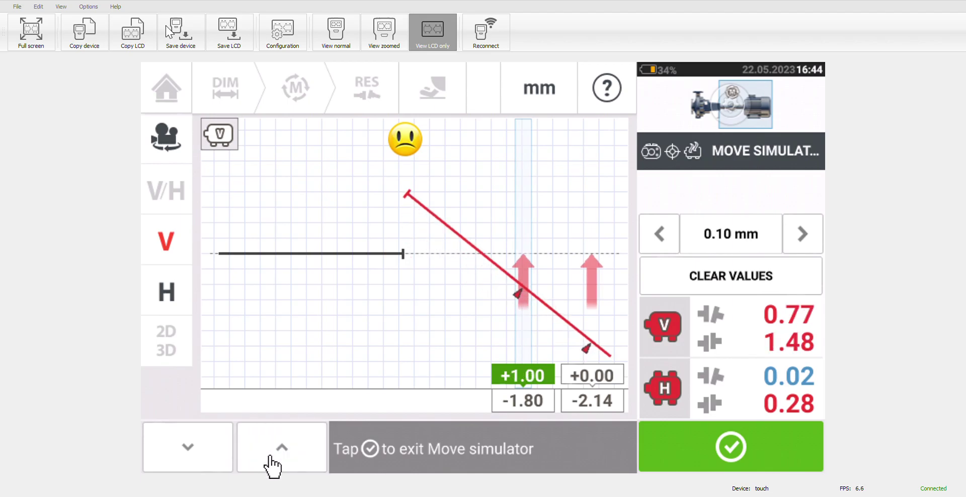
left_click(277, 452)
left_click(284, 453)
left_click(288, 452)
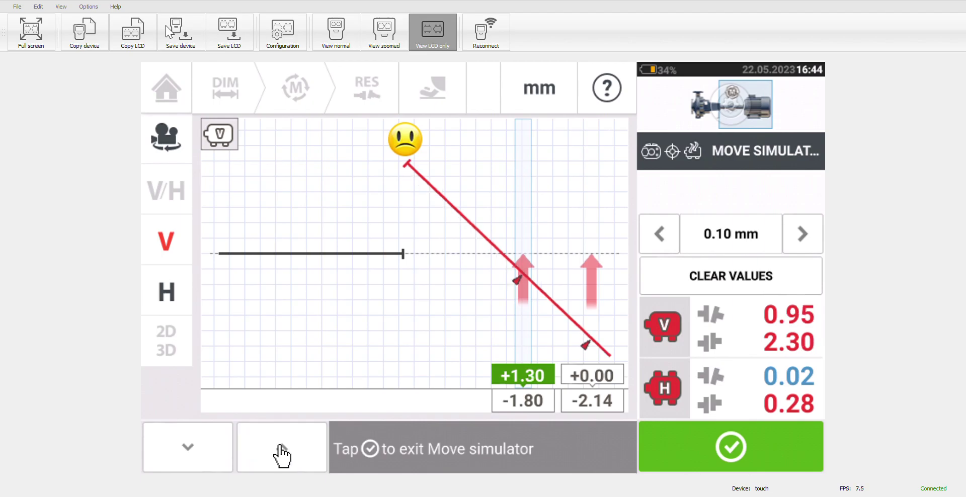
left_click(281, 448)
left_click(280, 448)
left_click(284, 455)
left_click(281, 453)
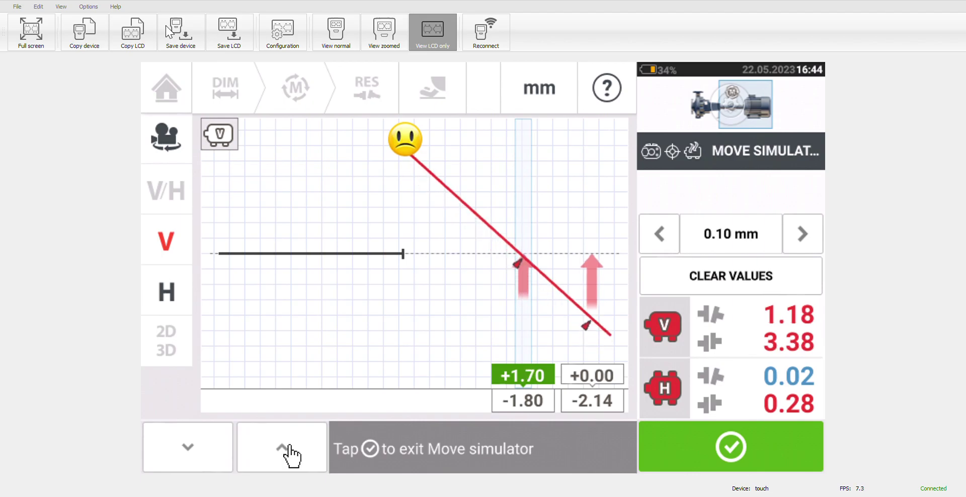
left_click(279, 455)
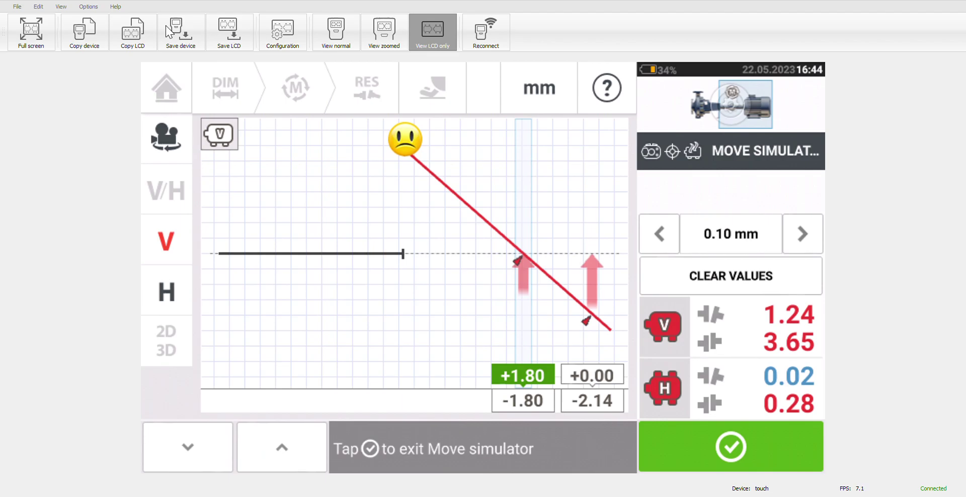
Step: Raise the back feet to +2.10 mm, bringing vertical coupling values to 0.02 and 0.05
left_click(606, 385)
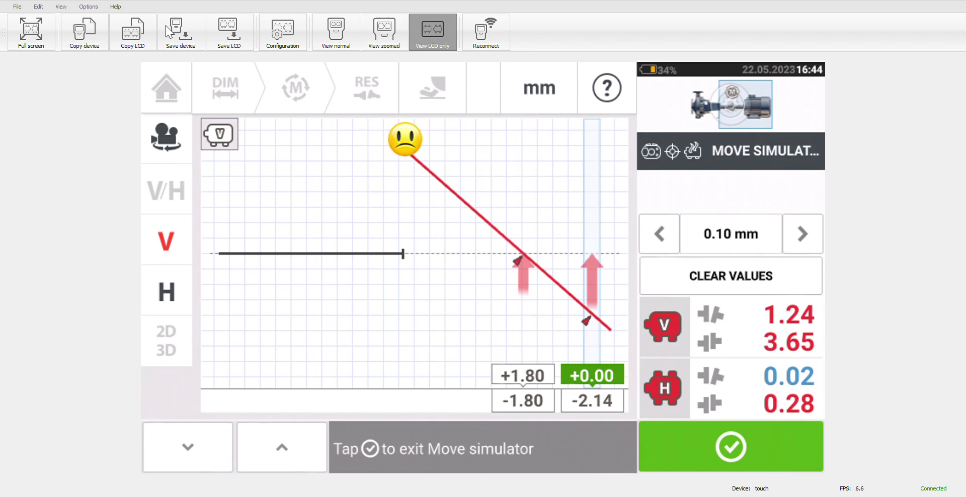
left_click(282, 457)
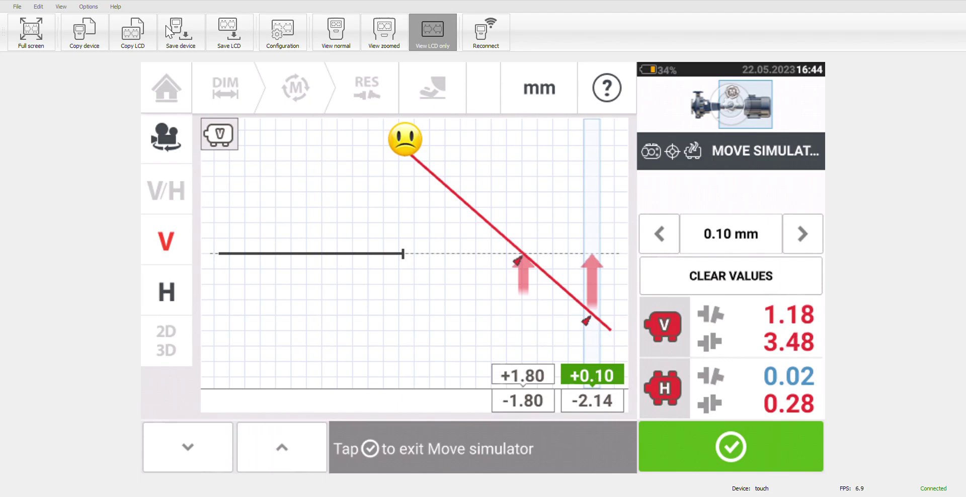
left_click(286, 459)
left_click(287, 459)
left_click(286, 458)
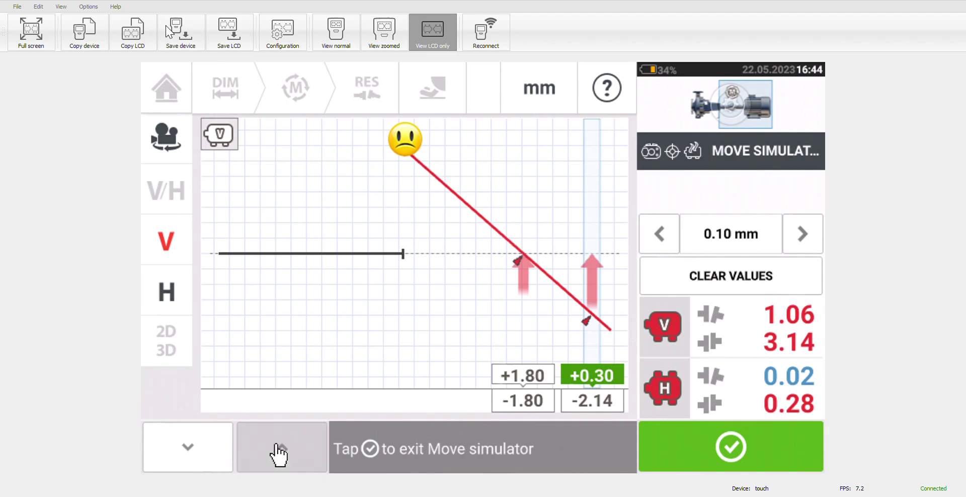
left_click(287, 455)
left_click(287, 451)
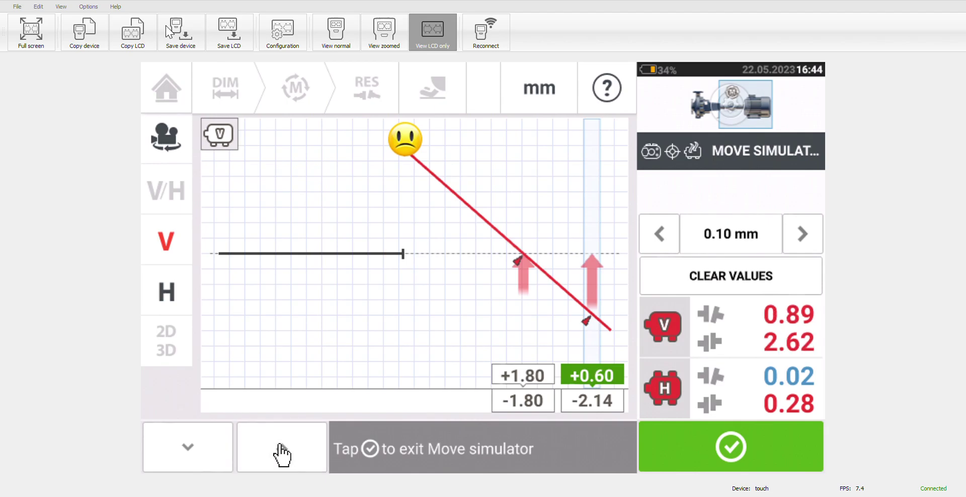
left_click(288, 452)
left_click(288, 453)
left_click(288, 452)
left_click(287, 453)
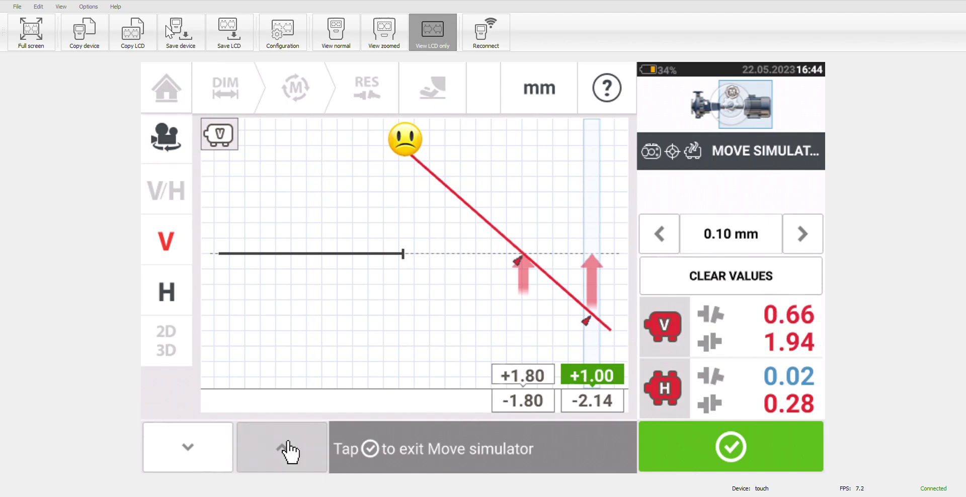
left_click(286, 453)
left_click(296, 438)
left_click(297, 437)
left_click(291, 438)
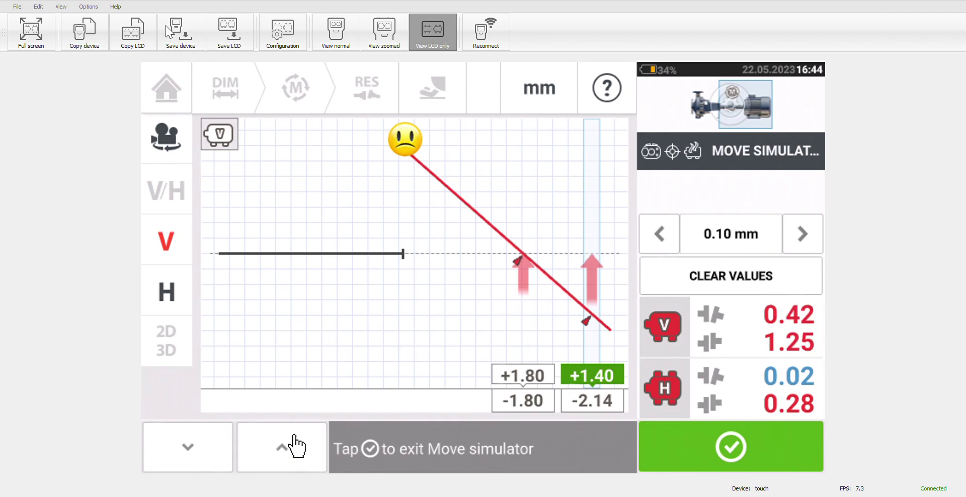
left_click(287, 437)
left_click(287, 437)
left_click(282, 438)
left_click(282, 445)
left_click(282, 446)
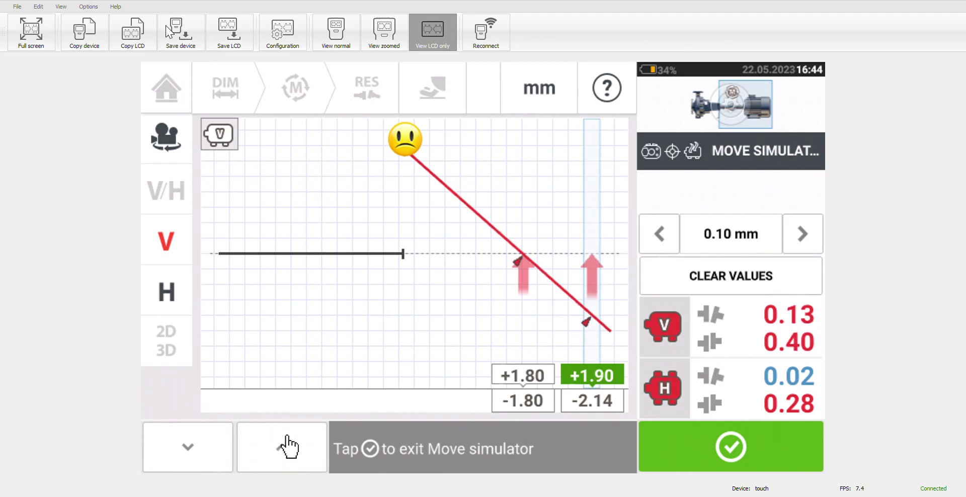
left_click(279, 447)
left_click(301, 456)
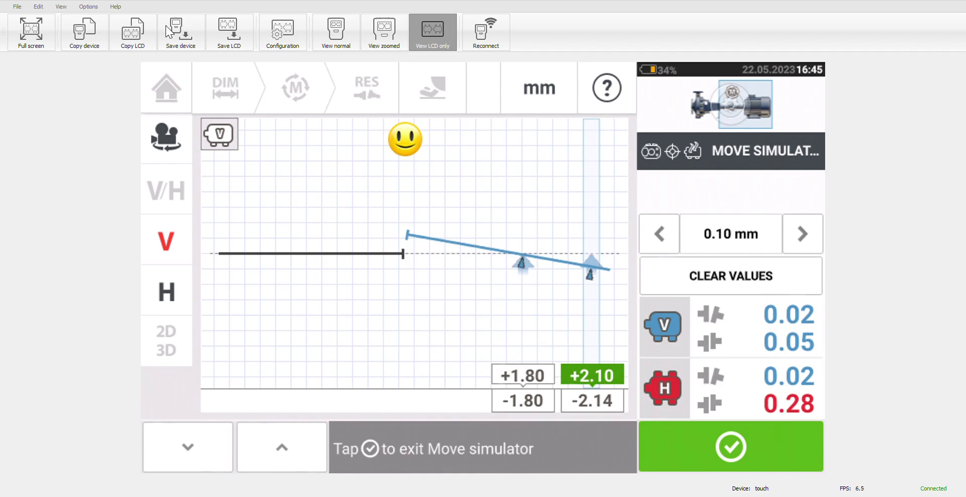
left_click(671, 230)
left_click(815, 233)
left_click(815, 232)
left_click(662, 229)
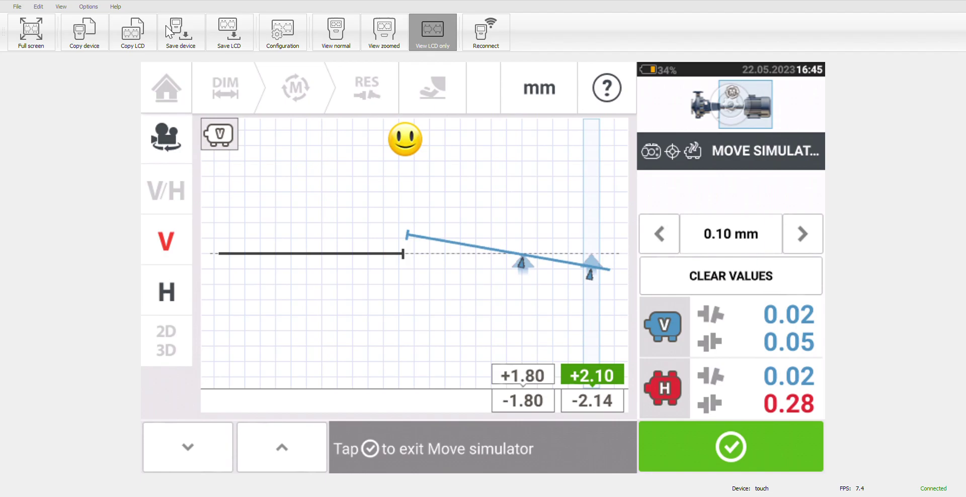